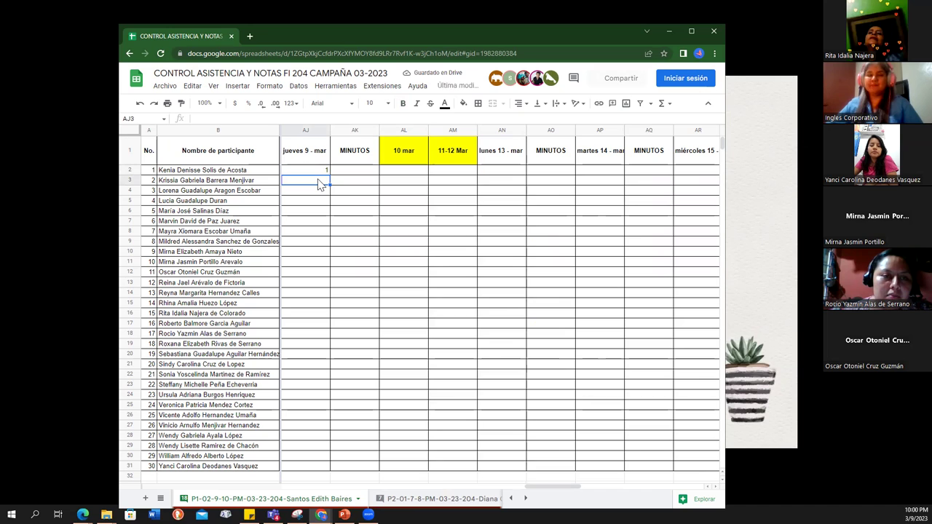
# Record attendance for jueves 9 - mar as 1 in cells AJ3 through AJ5 and 0 in AJ6.
pyautogui.write('1')
pyautogui.click(319, 192)
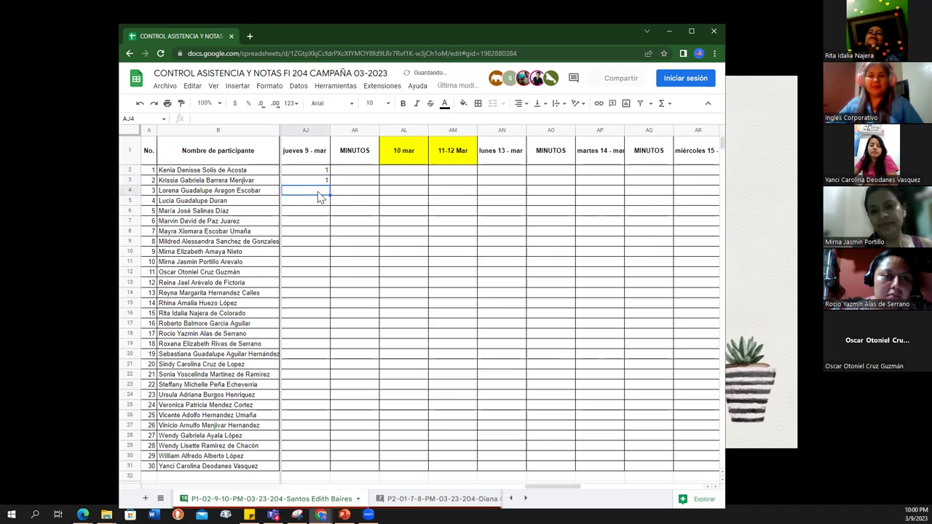
pyautogui.write('1')
pyautogui.click(319, 201)
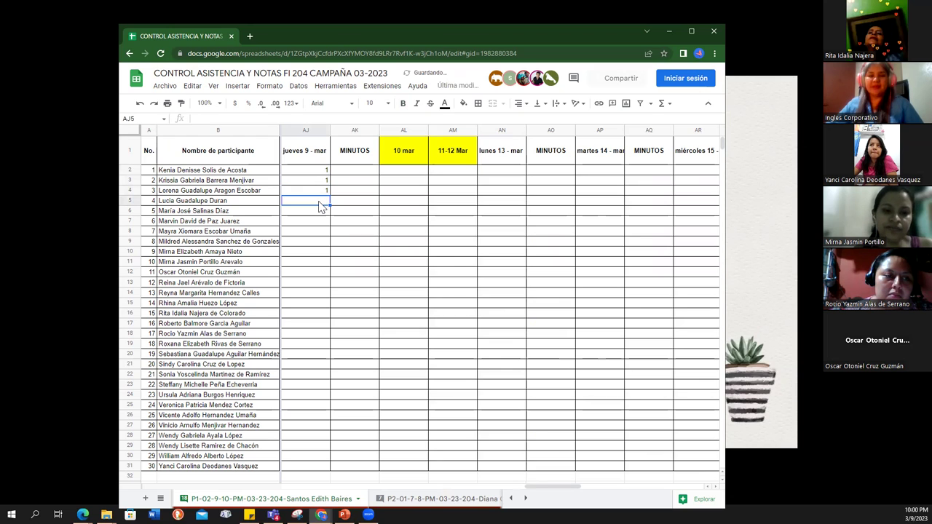
pyautogui.write('1')
pyautogui.click(318, 212)
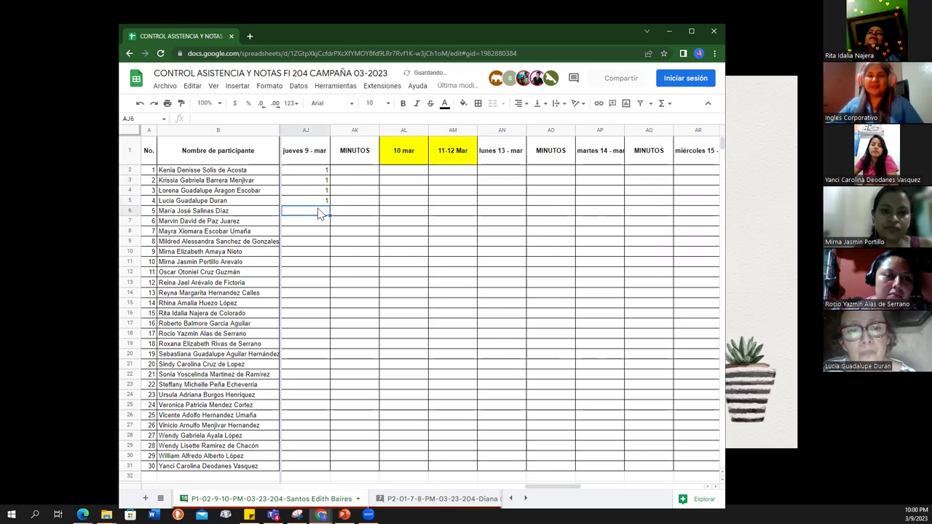
pyautogui.write('0')
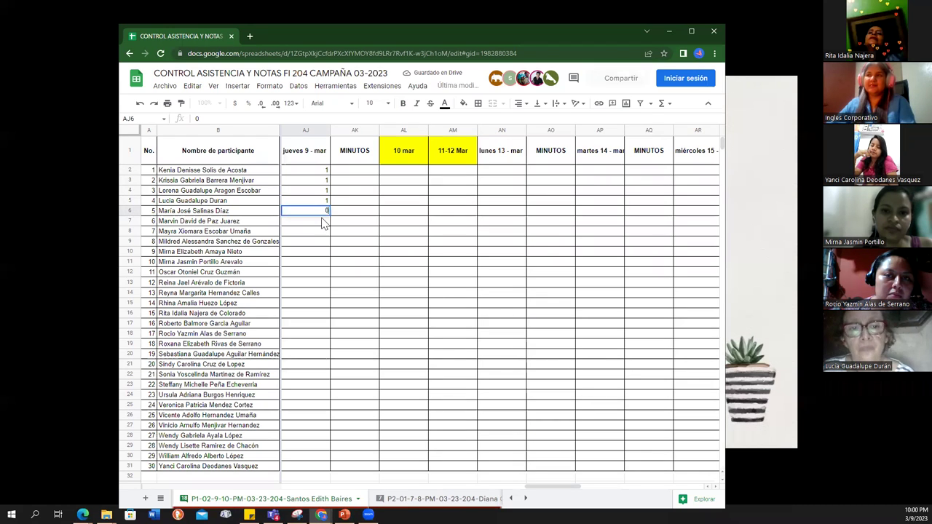
pyautogui.click(322, 223)
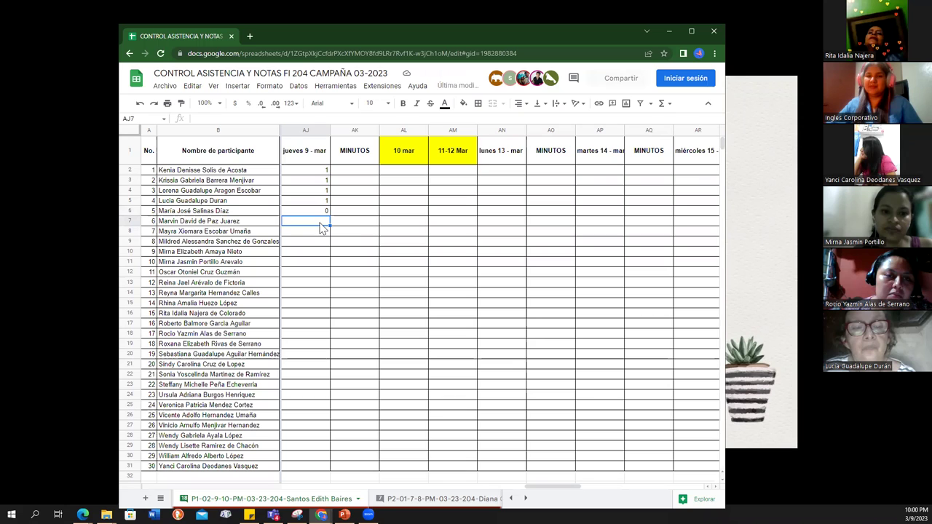
# Mark the participants in rows 7 to 9 with 1 in the jueves 9 - mar column (AJ7:AJ9).
pyautogui.write('1')
pyautogui.press('Return')
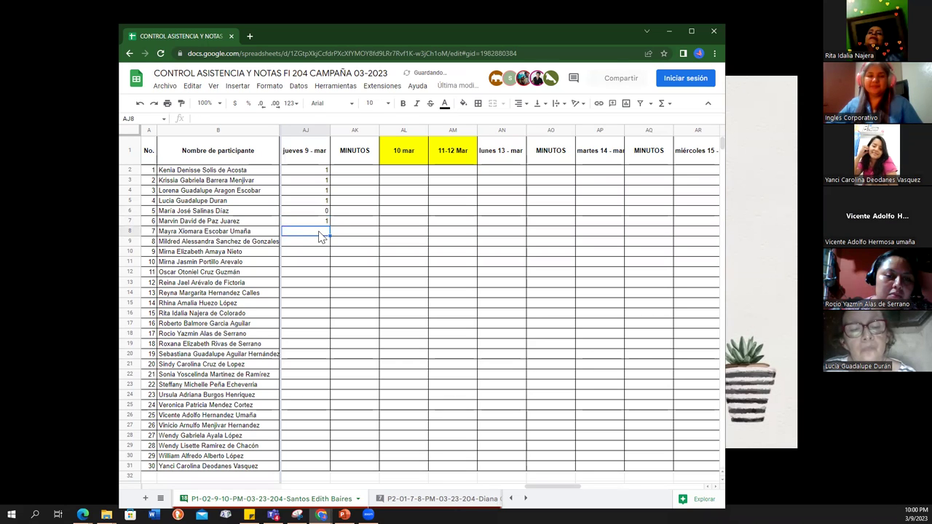
pyautogui.write('1')
pyautogui.press('Return')
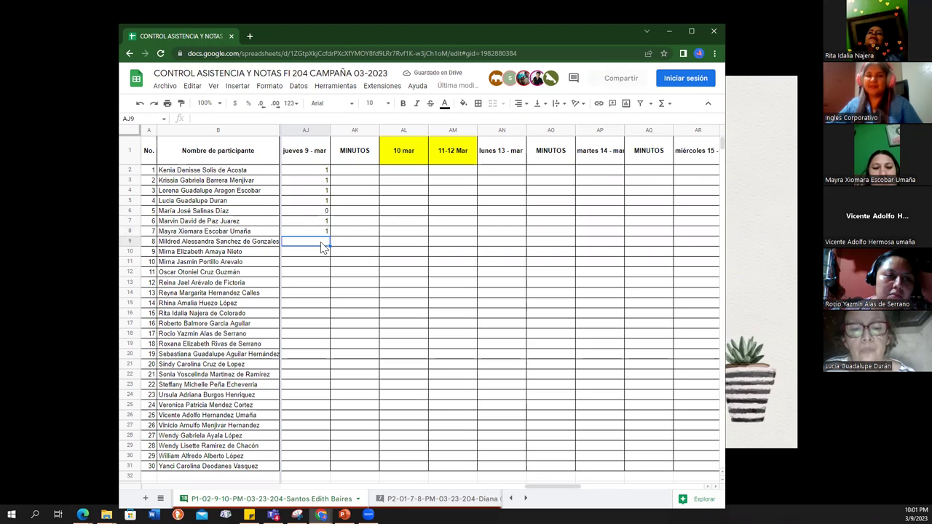
pyautogui.write('1')
pyautogui.press('Return')
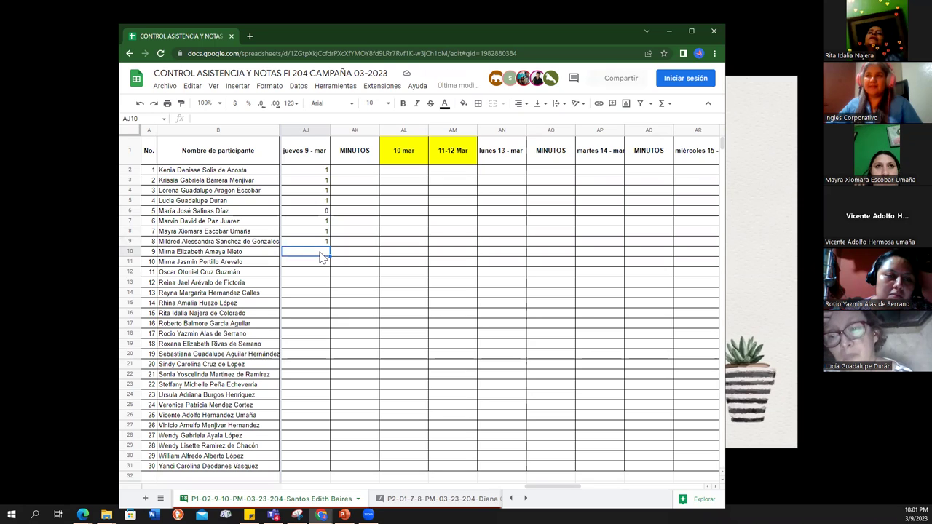
# Enter 0 in AJ10 and 1 in AJ11 for participants 9 and 10 in the jueves 9 - mar column.
pyautogui.write('0')
pyautogui.press('Return')
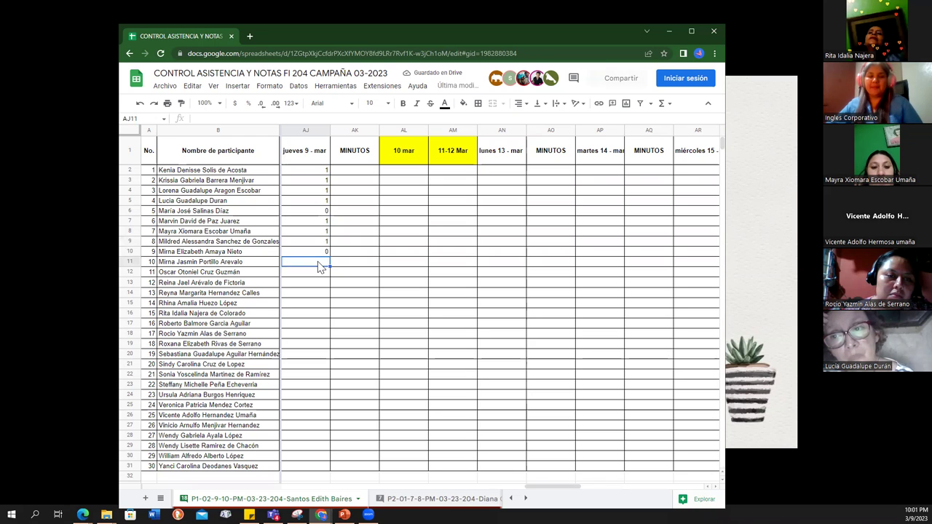
pyautogui.write('1')
pyautogui.press('Return')
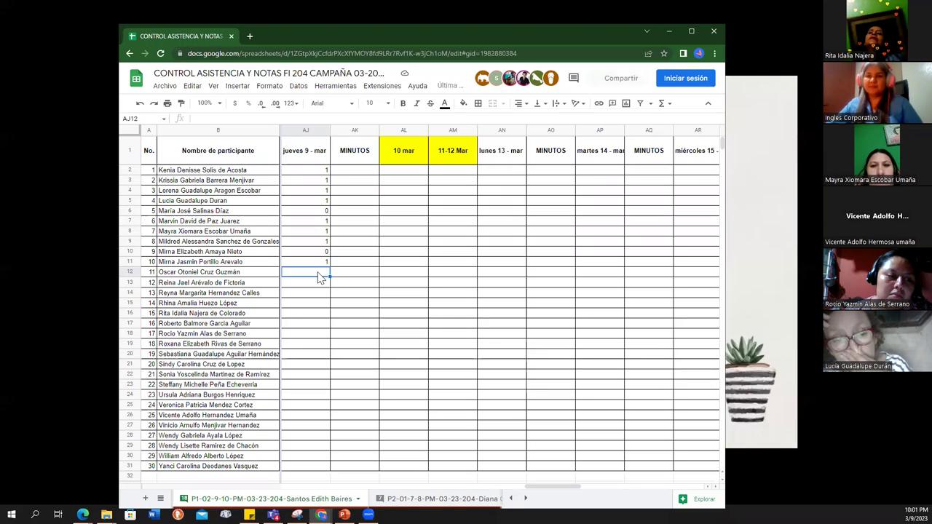
pyautogui.write('0')
pyautogui.press('Return')
pyautogui.click(320, 274)
pyautogui.press('Delete')
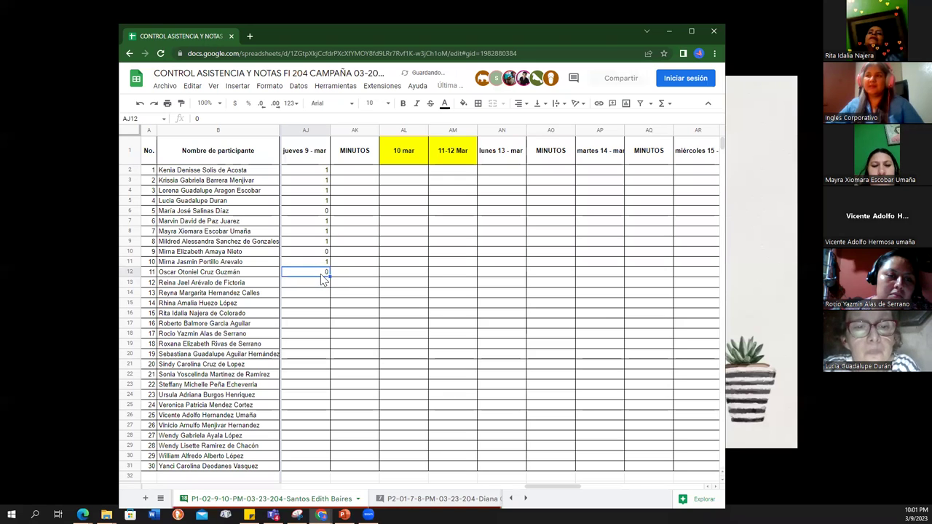
# Enter 1 in cells AJ12, AJ13 and AJ14 for participants 11 to 13 in the jueves 9 - mar column.
pyautogui.write('1')
pyautogui.press('Return')
pyautogui.write('1')
pyautogui.press('Return')
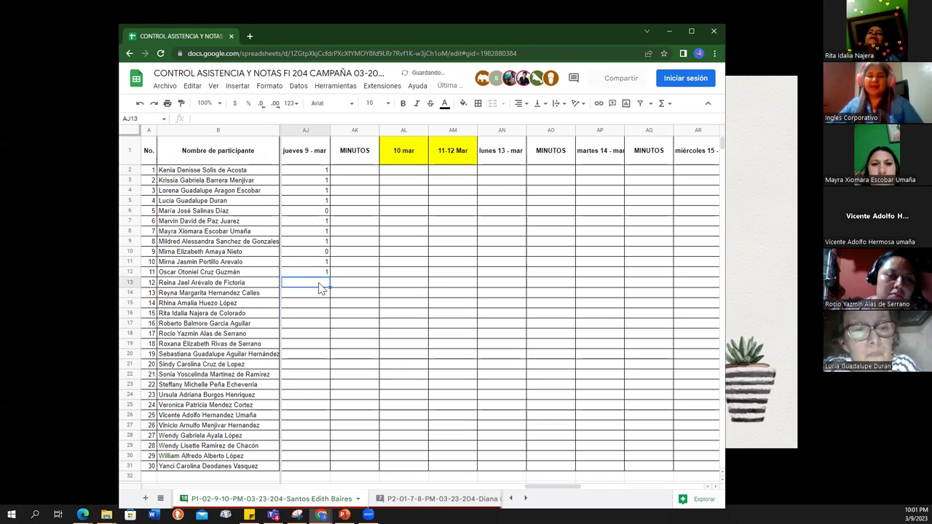
pyautogui.click(321, 284)
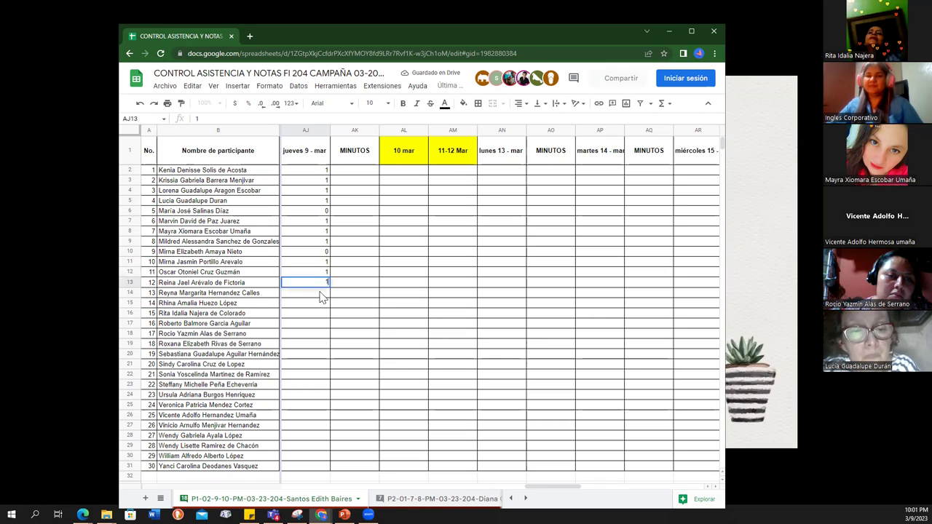
pyautogui.press('Return')
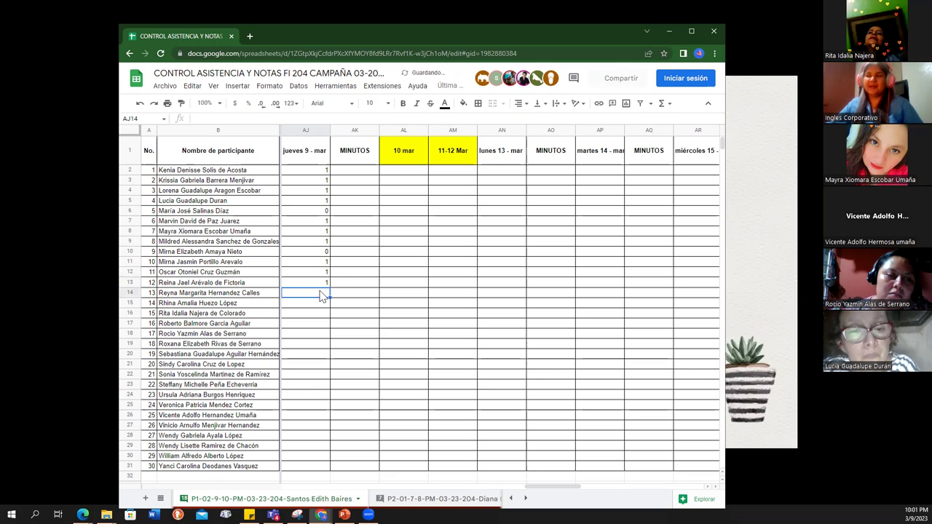
pyautogui.write('1')
pyautogui.press('Return')
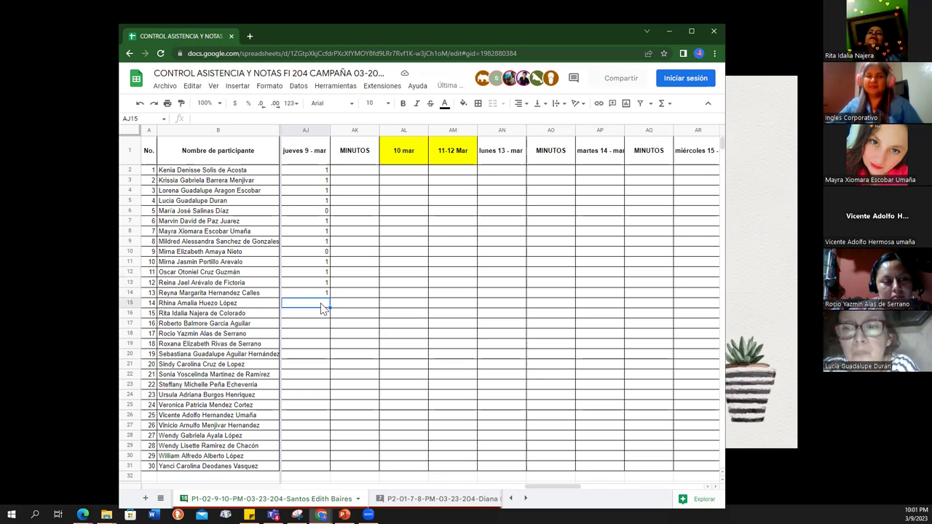
# Record attendance for participants 14 to 16 as 0 in AJ15, 1 in AJ16 and 0 in AJ17.
pyautogui.write('0')
pyautogui.press('Return')
pyautogui.write('1')
pyautogui.press('Return')
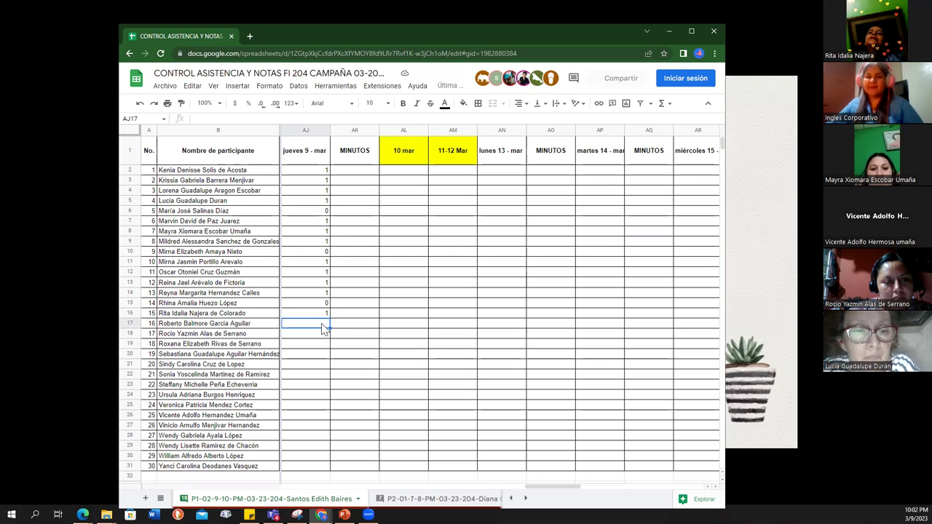
pyautogui.write('0')
pyautogui.click(319, 334)
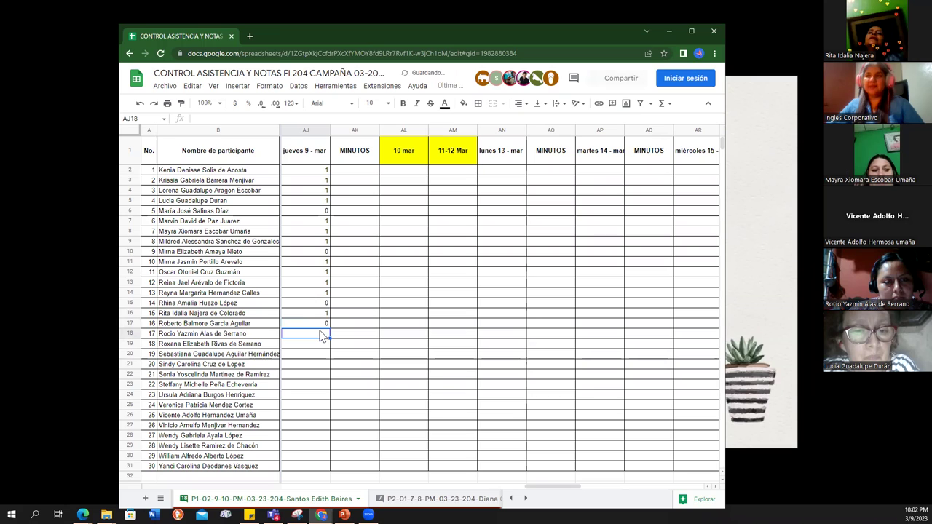
# Record attendance for participants 17 to 19 as 1 in AJ18, 0 in AJ19 and 1 in AJ20.
pyautogui.write('1')
pyautogui.click(319, 346)
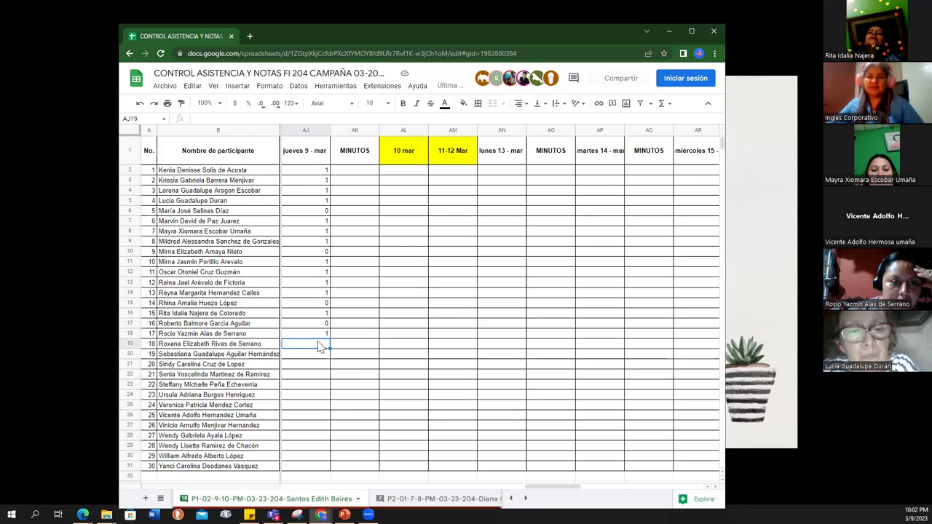
pyautogui.write('0')
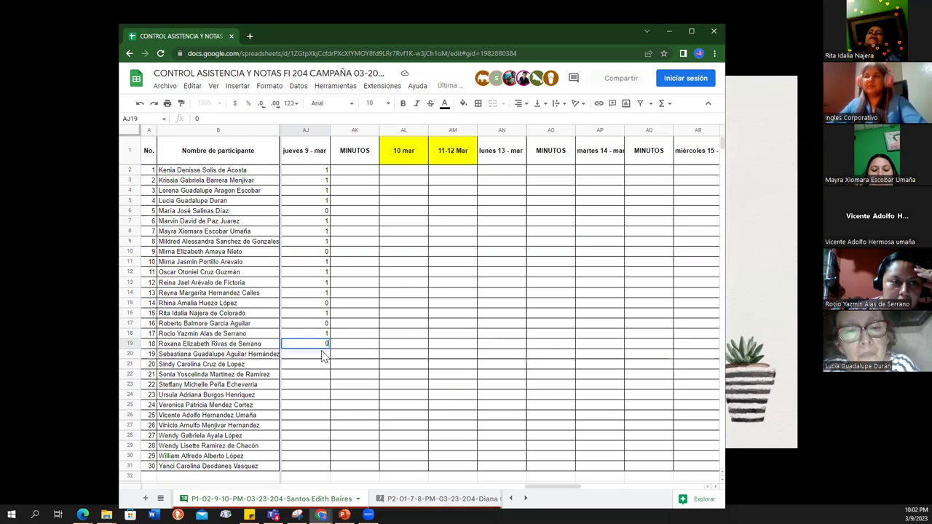
pyautogui.press('Return')
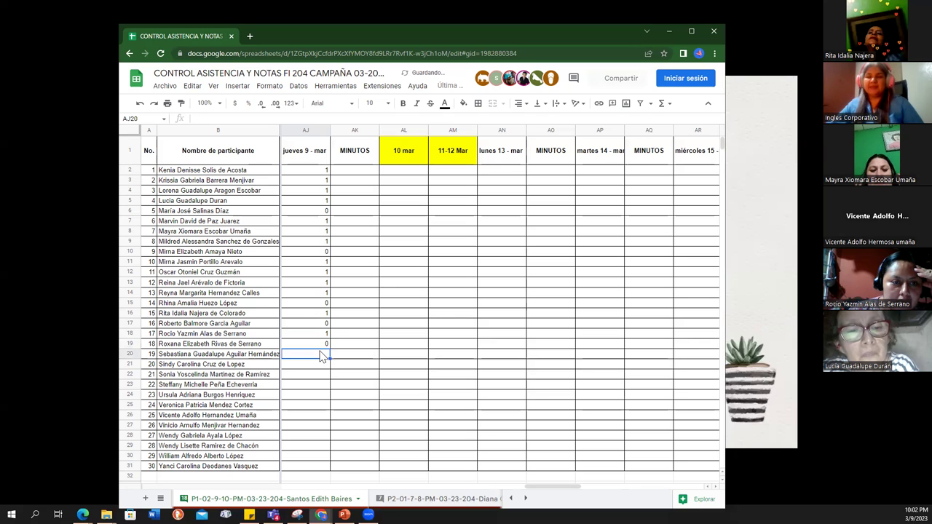
pyautogui.write('1')
pyautogui.press('Return')
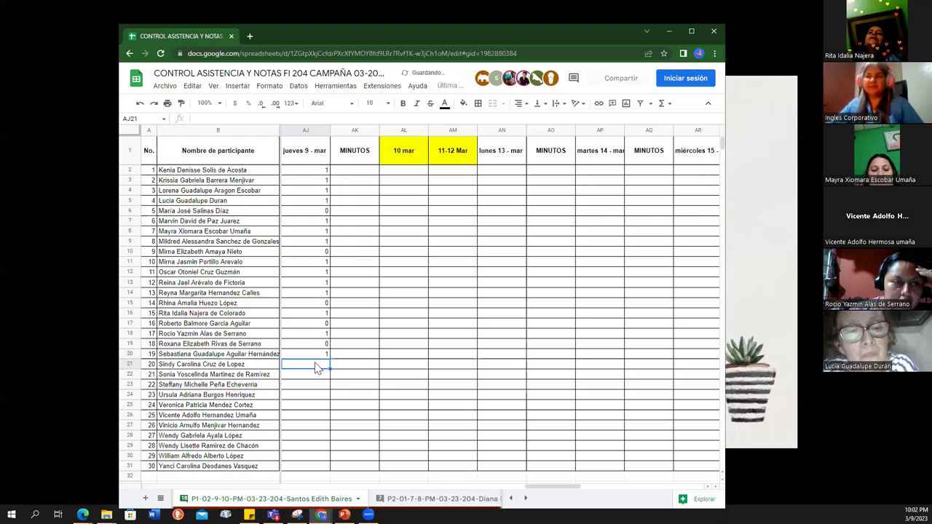
# Record attendance for participants 20 to 22 as 1 in AJ21 and AJ22 and 0 in AJ23.
pyautogui.write('1')
pyautogui.press('Return')
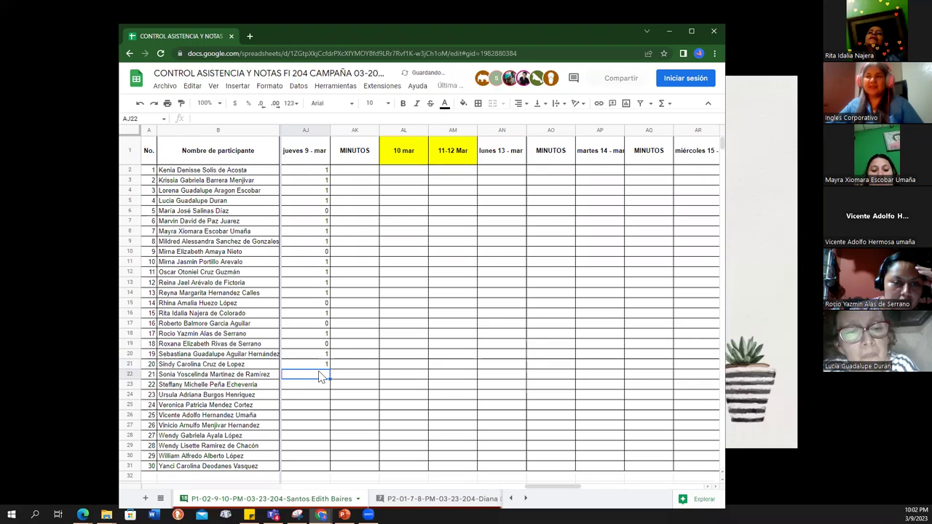
pyautogui.write('1')
pyautogui.press('Return')
pyautogui.write('0')
pyautogui.click(318, 397)
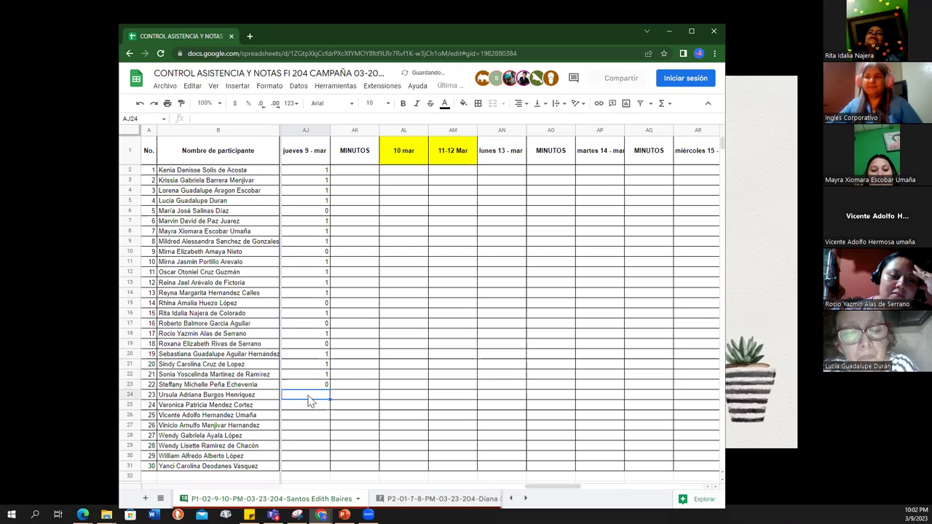
# Enter 1 in AJ24 and 0 in AJ25 for participants 23 and 24 in the jueves 9 - mar column.
pyautogui.write('1')
pyautogui.click(311, 406)
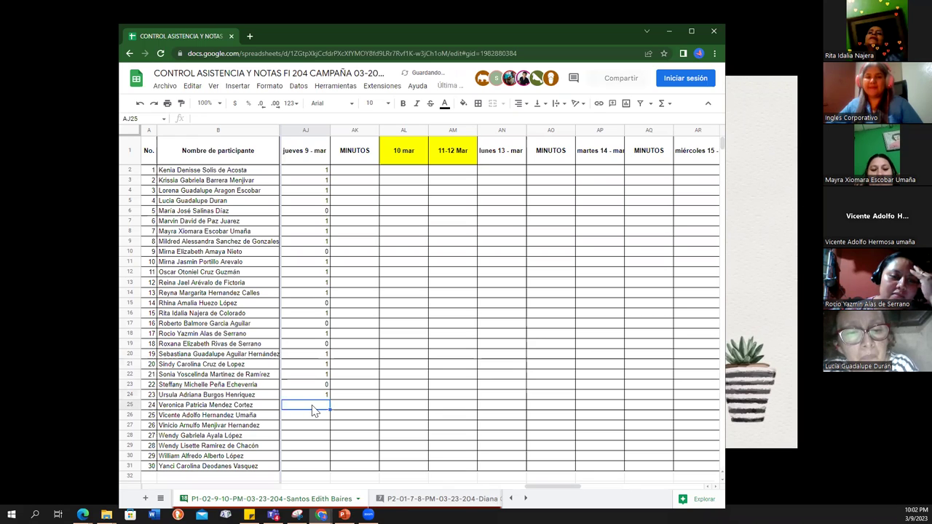
pyautogui.write('0')
pyautogui.click(318, 419)
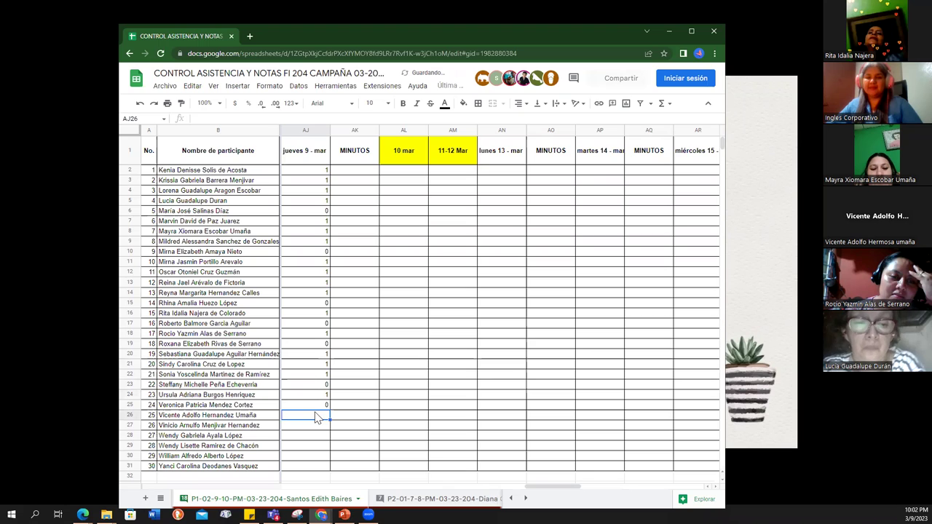
# Mark participants 25 to 27 with 1 in cells AJ26 through AJ28 of the jueves 9 - mar column.
pyautogui.write('1')
pyautogui.click(318, 429)
pyautogui.write('1')
pyautogui.click(307, 435)
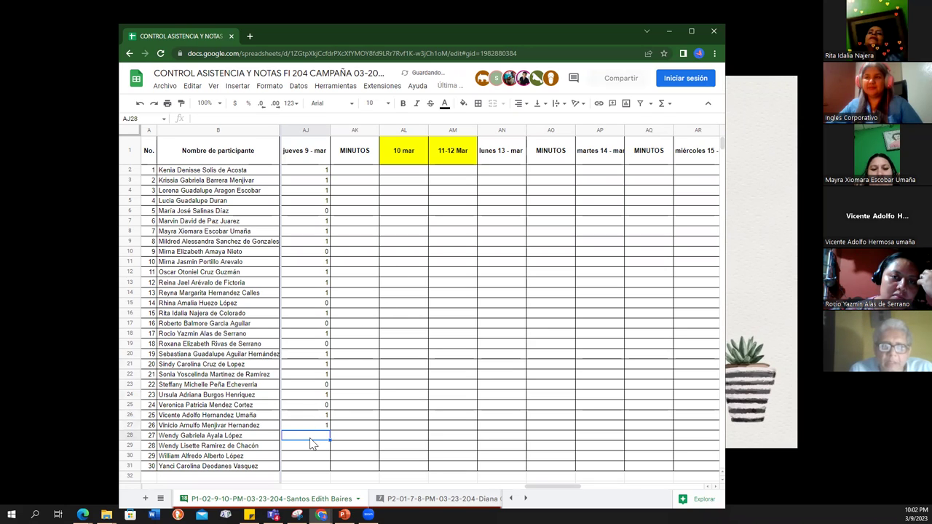
pyautogui.write('1')
pyautogui.click(307, 452)
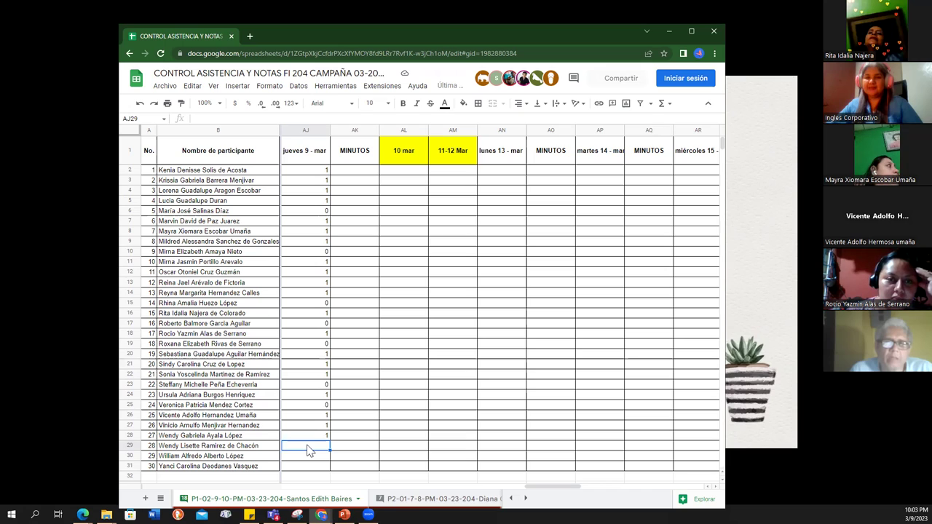
# Record attendance for the last three participants as 0 in AJ29 and 1 in AJ30 and AJ31.
pyautogui.write('0')
pyautogui.press('Return')
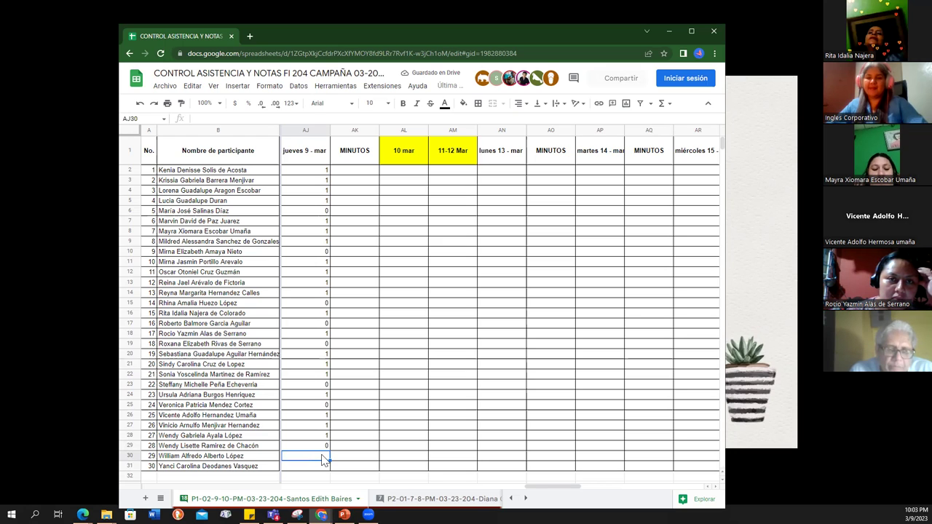
pyautogui.write('1')
pyautogui.press('Return')
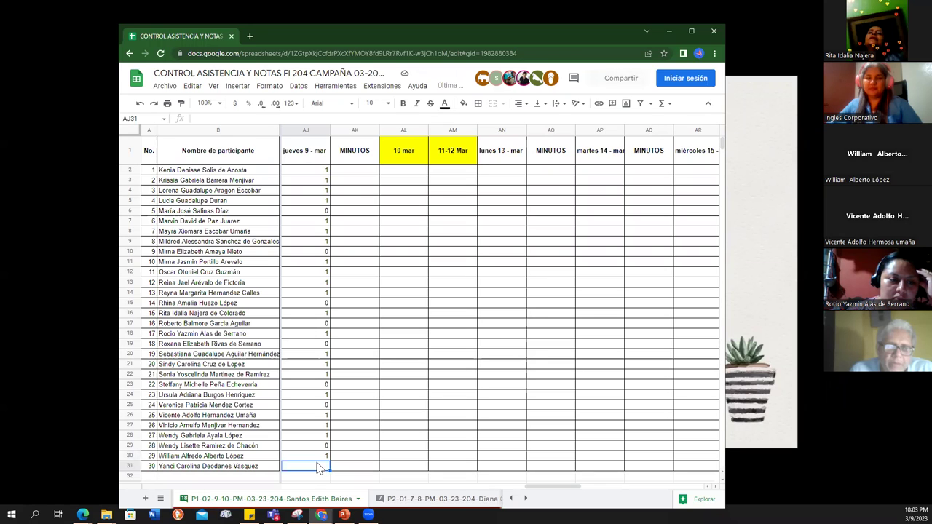
pyautogui.write('1')
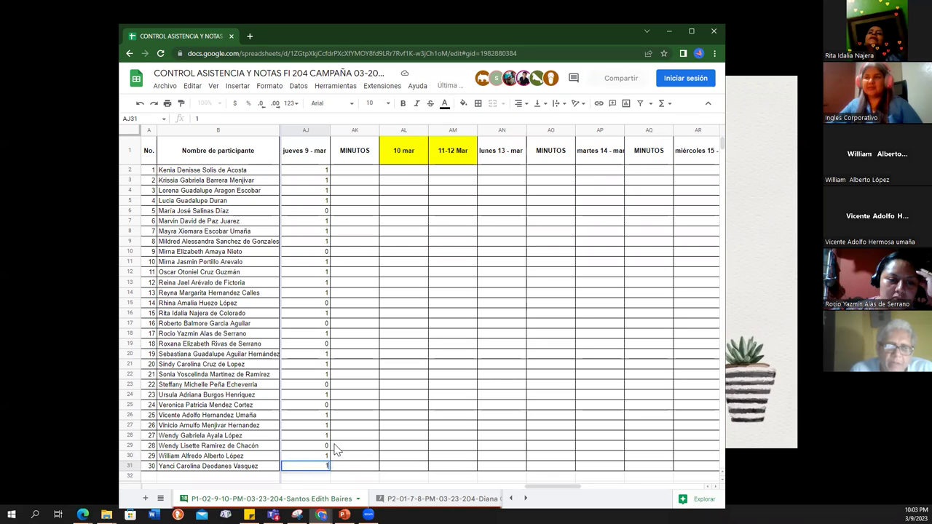
pyautogui.click(296, 362)
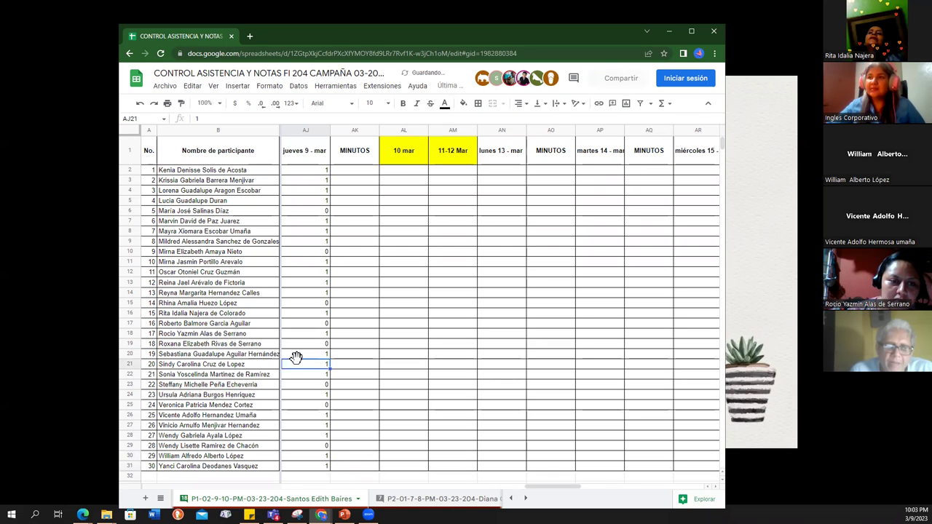
# Correct participant 9's jueves 9 - mar attendance in AJ10 to 1.
pyautogui.click(309, 263)
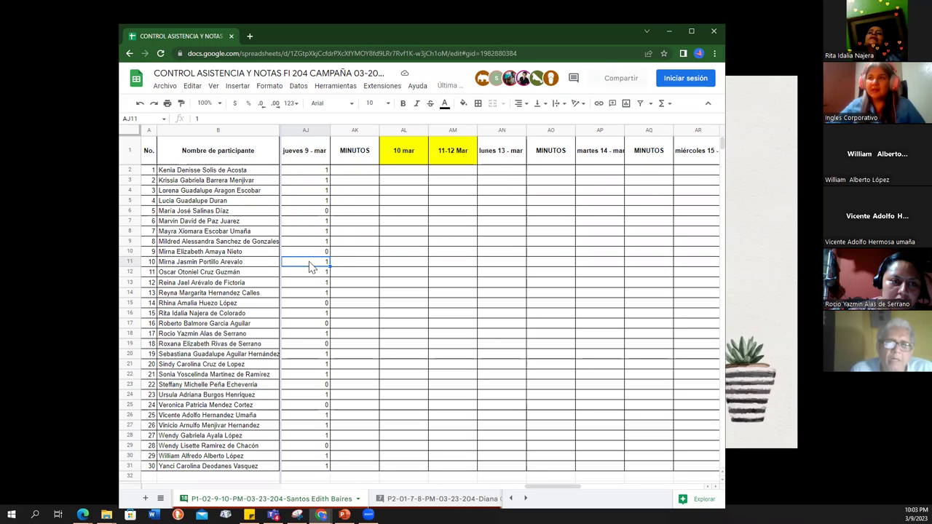
pyautogui.click(324, 253)
pyautogui.write('1')
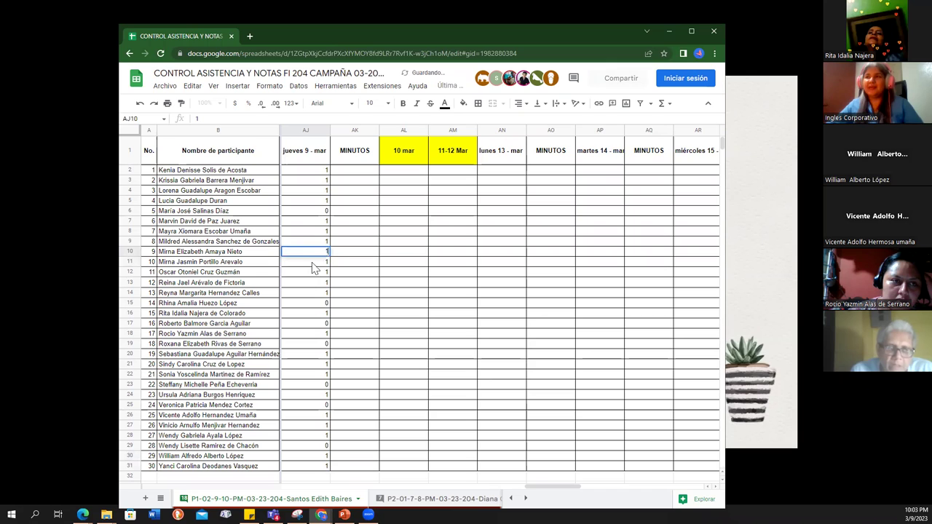
pyautogui.click(321, 264)
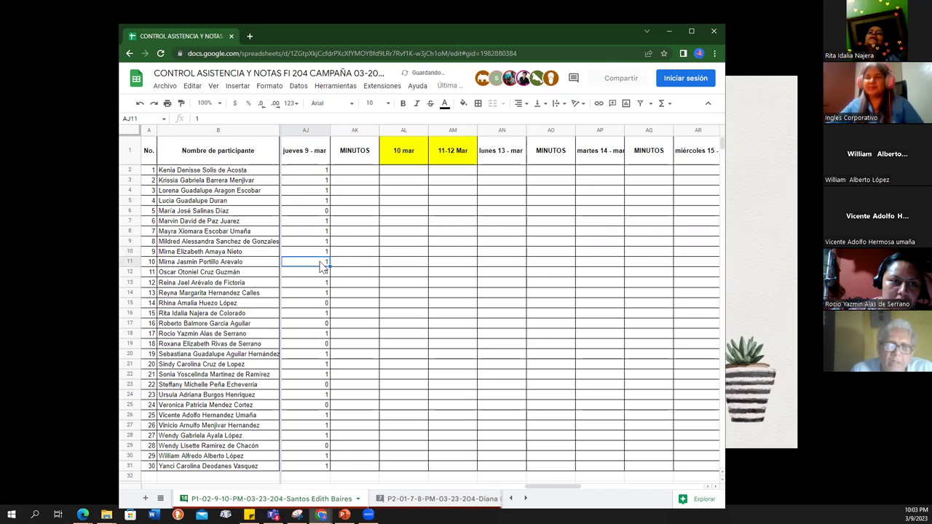